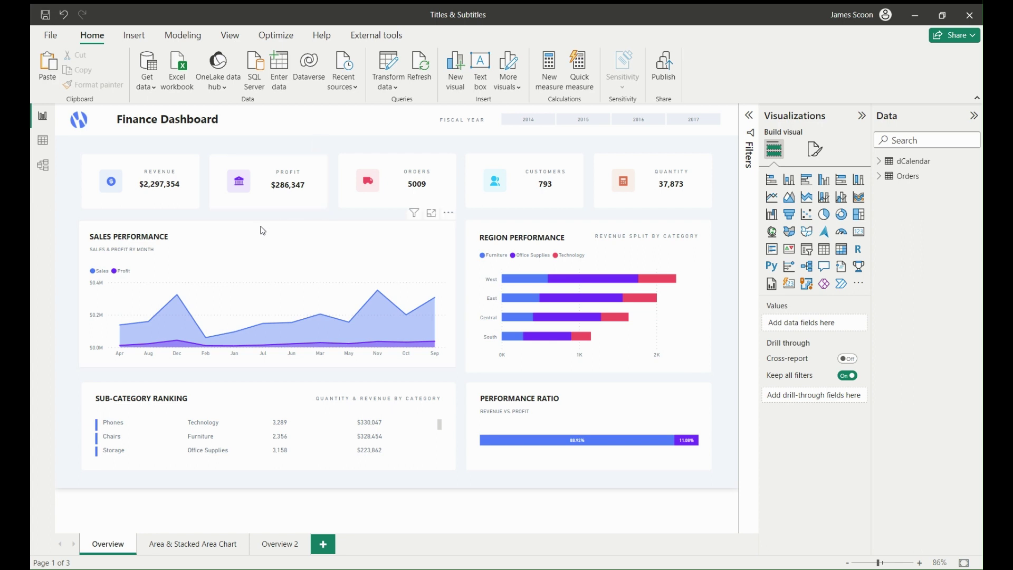
# Nudge the Sales Performance chart slightly lower and pull its left edge inward to narrow it.
pyautogui.click(248, 277)
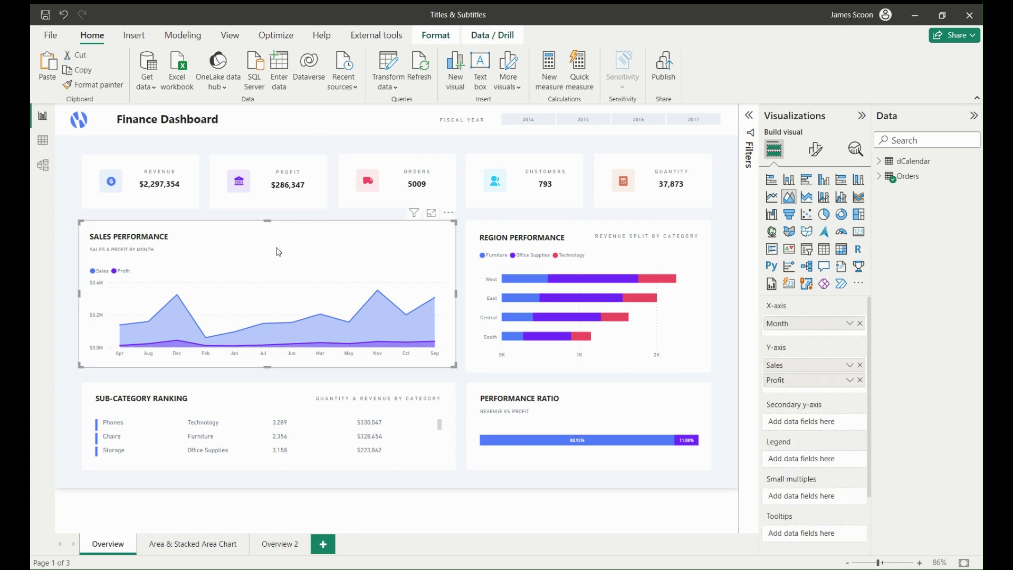
pyautogui.moveTo(254, 253)
pyautogui.mouseDown()
pyautogui.moveTo(253, 243)
pyautogui.moveTo(243, 294)
pyautogui.moveTo(258, 243)
pyautogui.moveTo(255, 251)
pyautogui.mouseUp()
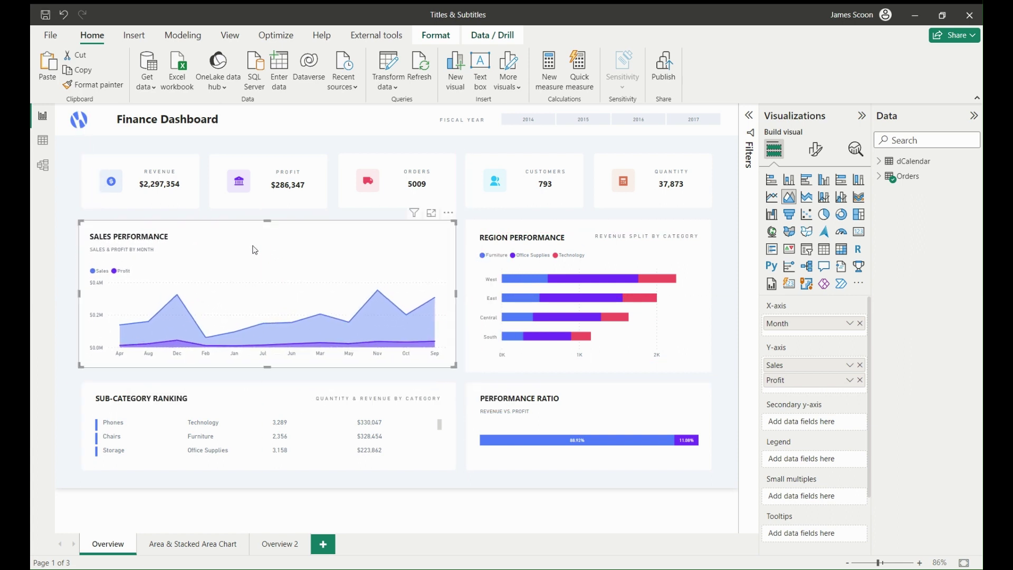
pyautogui.click(332, 150)
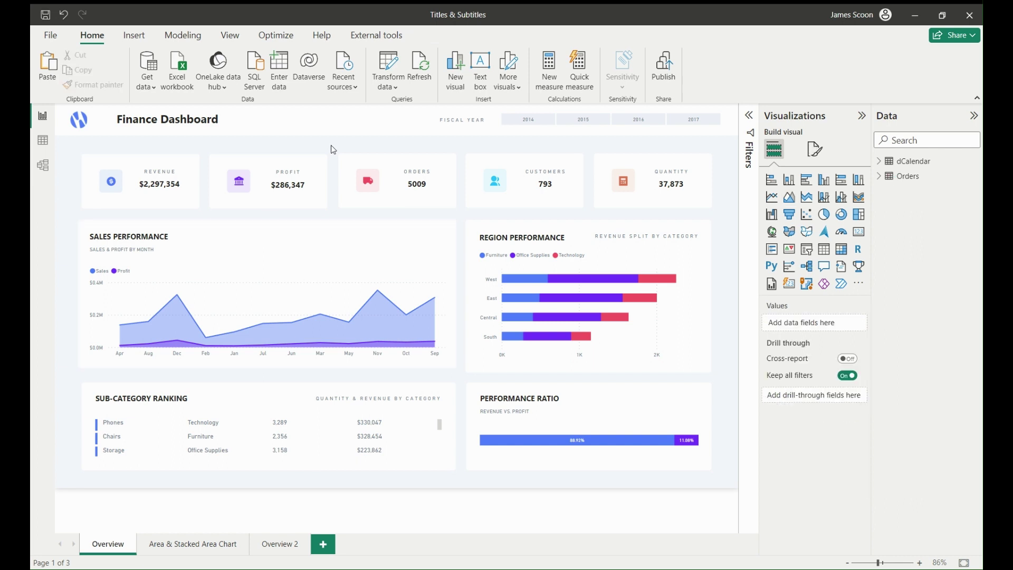
pyautogui.click(253, 248)
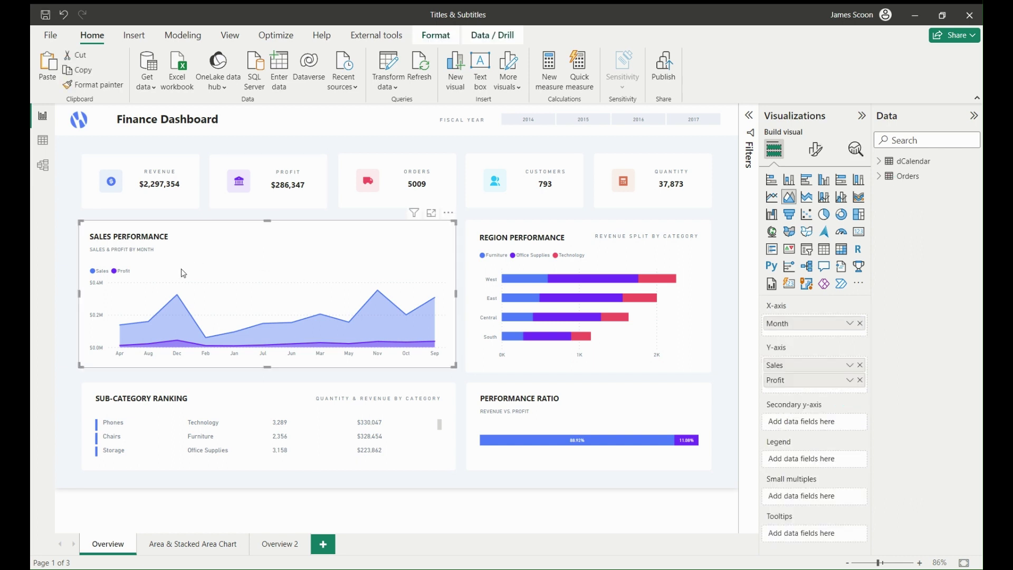
pyautogui.moveTo(82, 298)
pyautogui.mouseDown()
pyautogui.moveTo(164, 295)
pyautogui.moveTo(83, 290)
pyautogui.mouseUp()
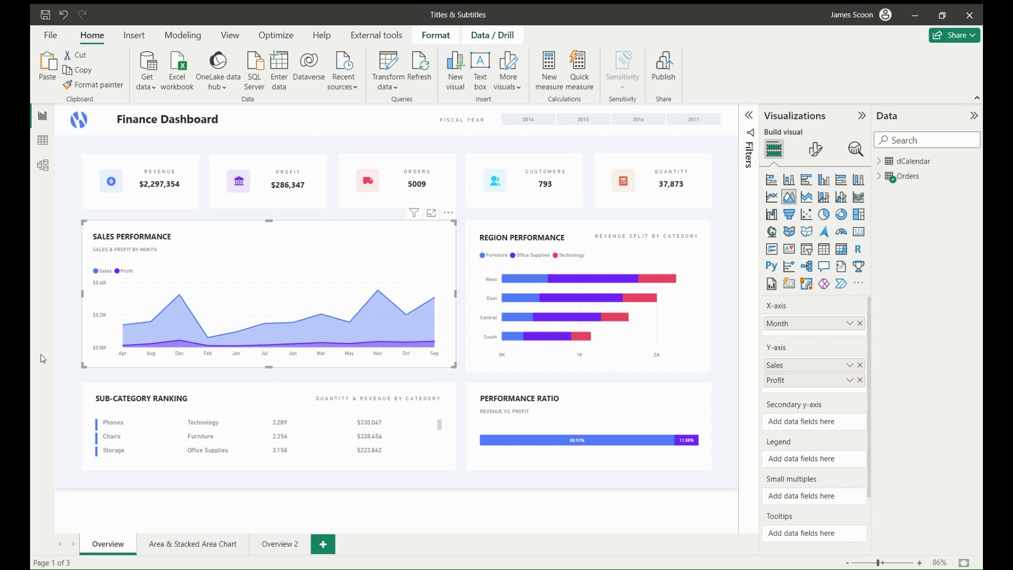
pyautogui.click(66, 315)
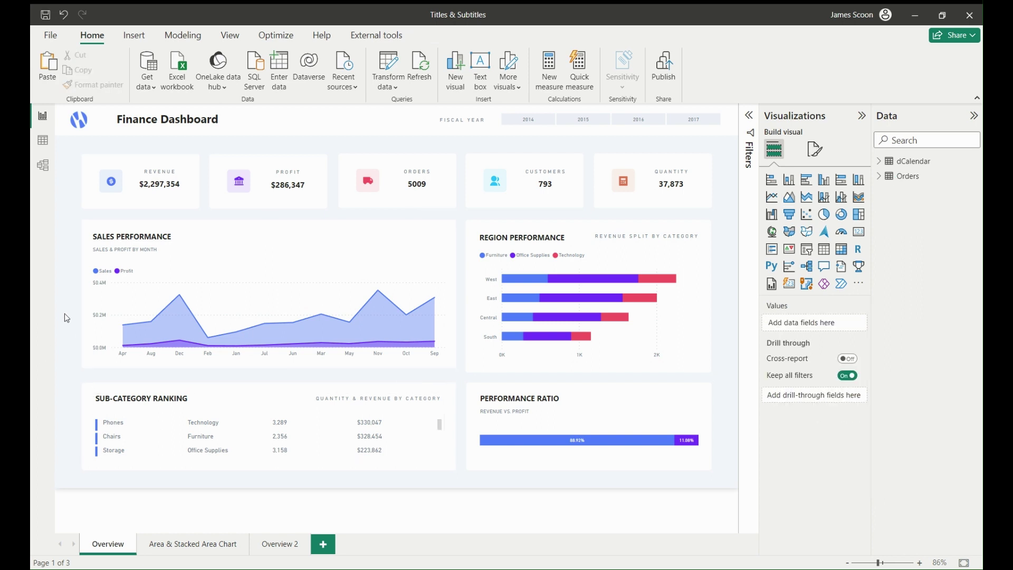
# On the Area & Stacked Area Chart page, bring up the area chart's General format settings.
pyautogui.click(193, 543)
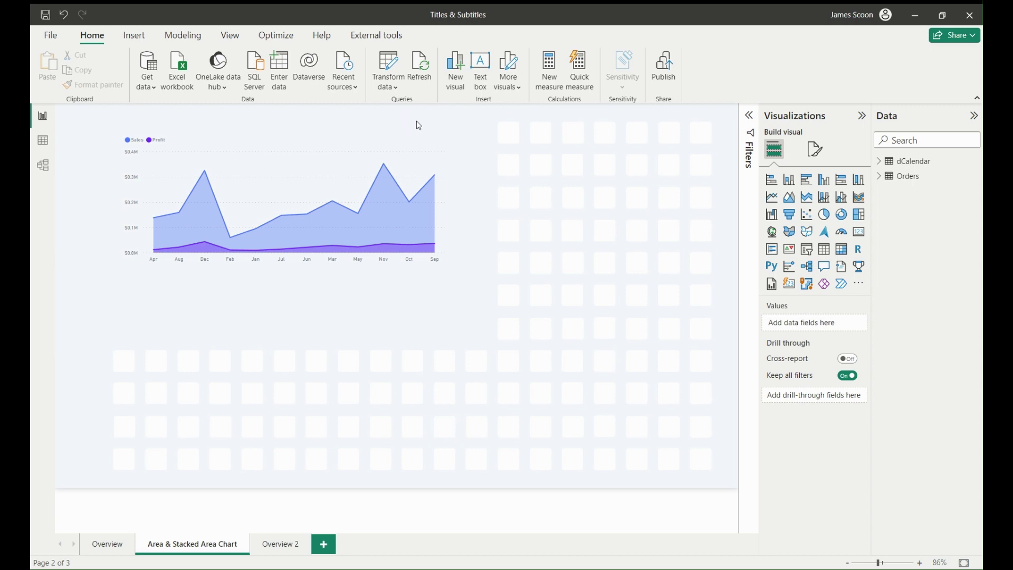
pyautogui.click(380, 129)
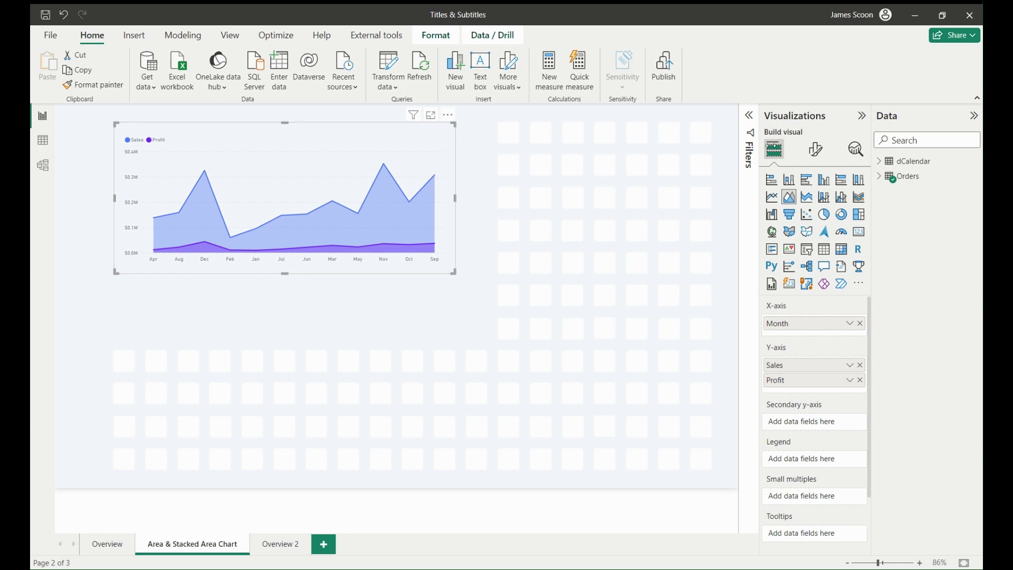
pyautogui.click(816, 151)
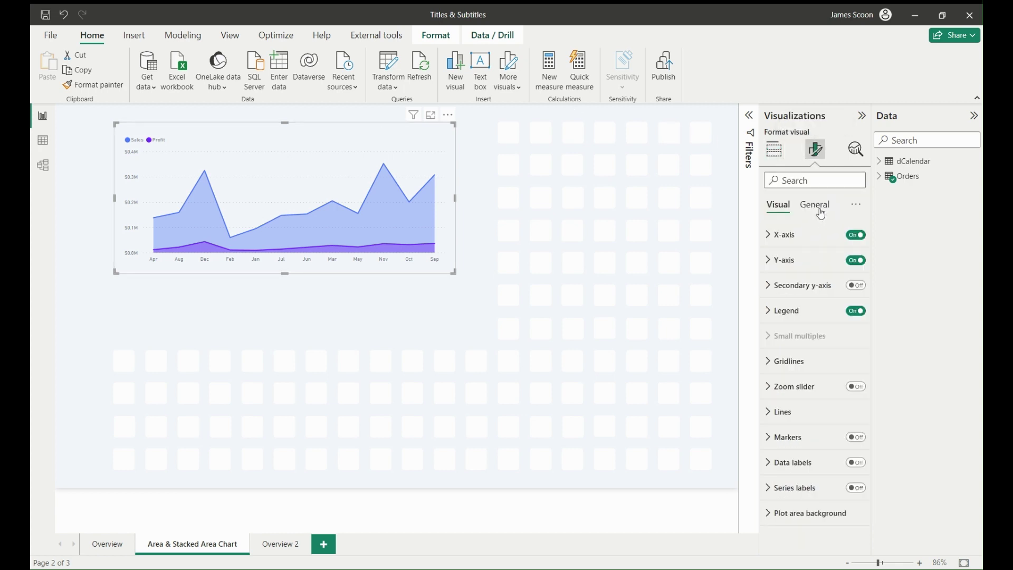
pyautogui.click(817, 205)
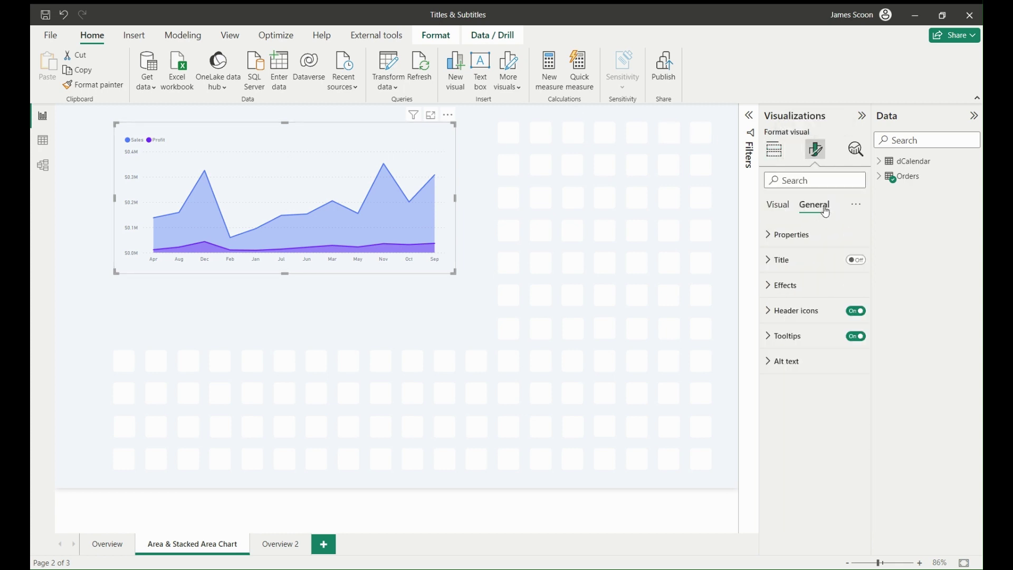
# Switch on a white background at 0% transparency under Effects.
pyautogui.click(784, 289)
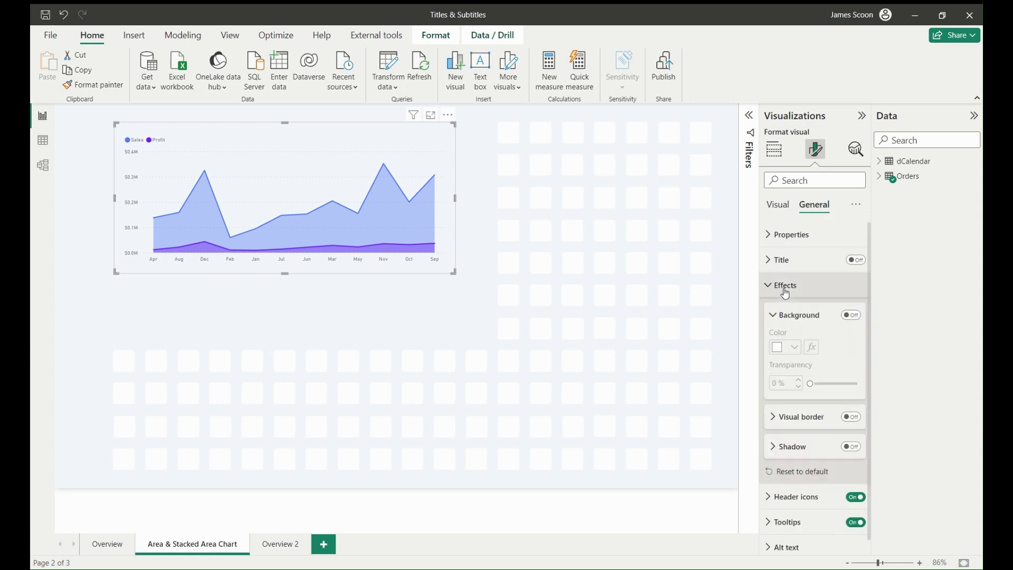
pyautogui.click(852, 316)
pyautogui.click(792, 348)
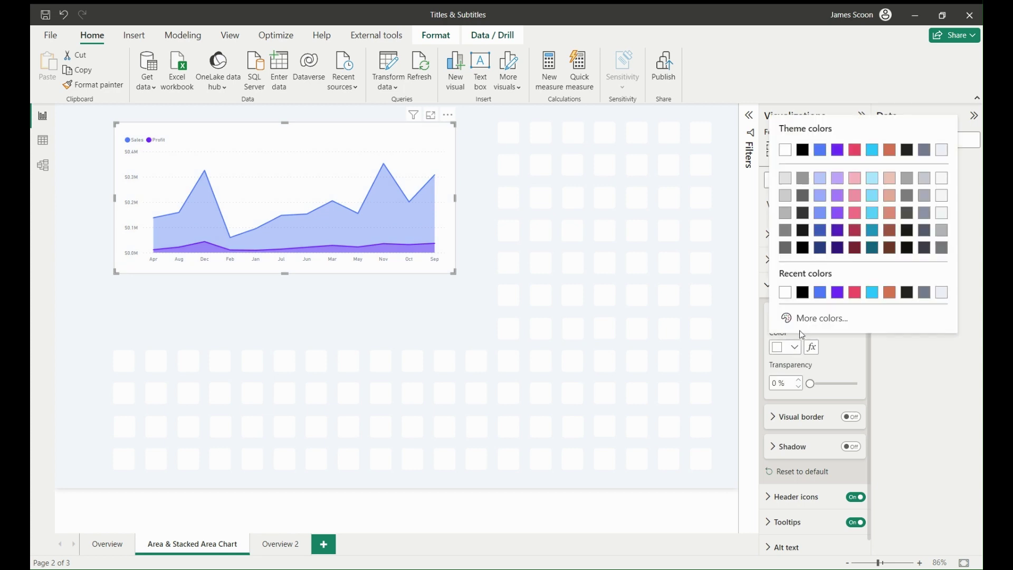
pyautogui.click(785, 154)
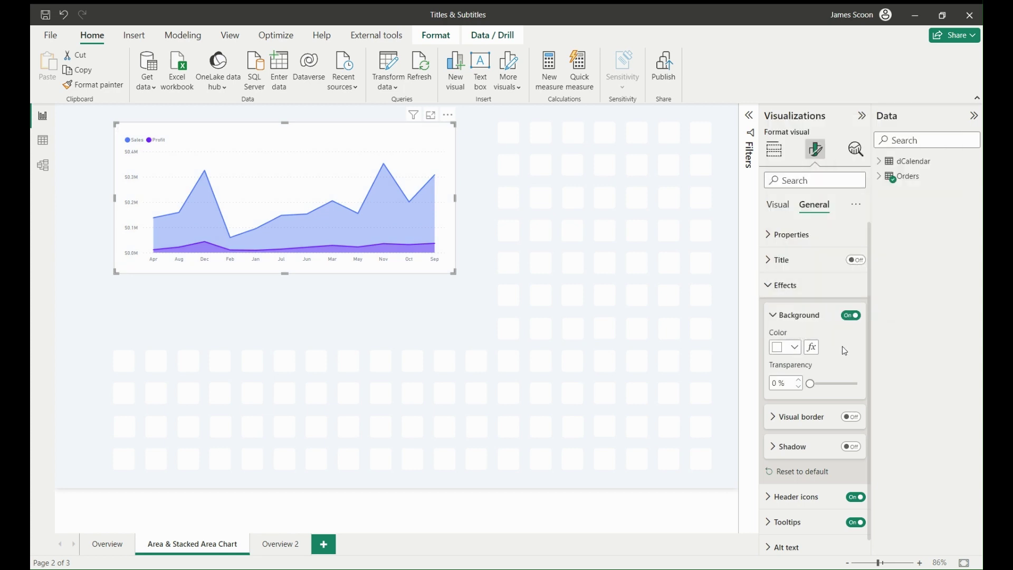
pyautogui.click(788, 423)
pyautogui.scroll(-1, 818, 407)
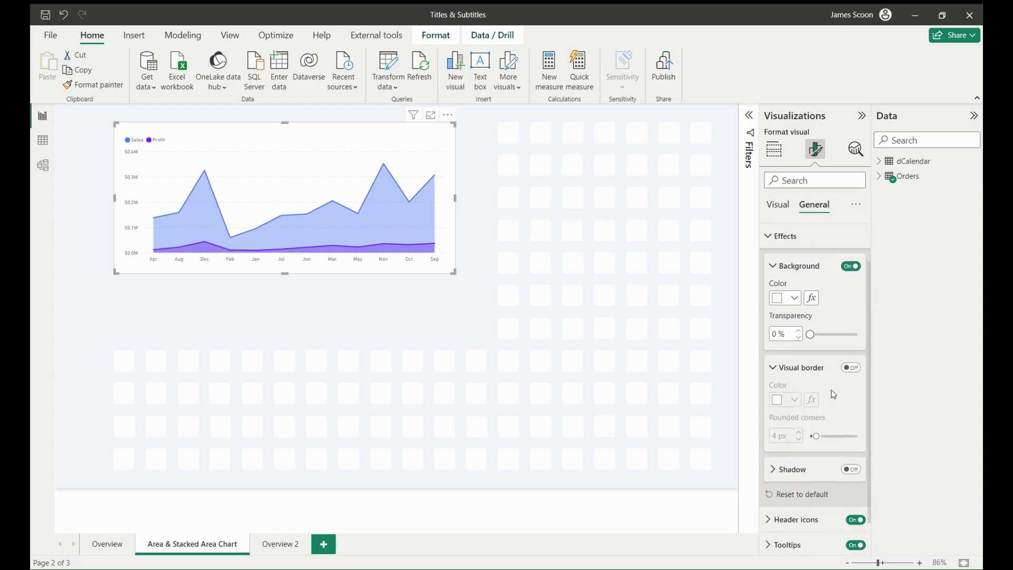
# Enable the white visual border with 4 px rounded corners and check the 20 px padding.
pyautogui.click(852, 368)
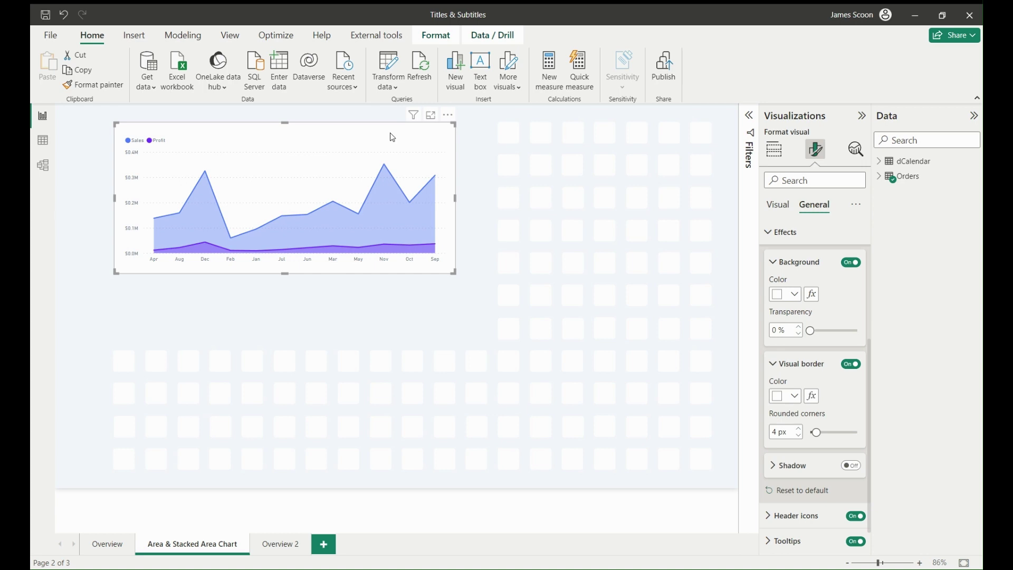
pyautogui.scroll(4, 808, 324)
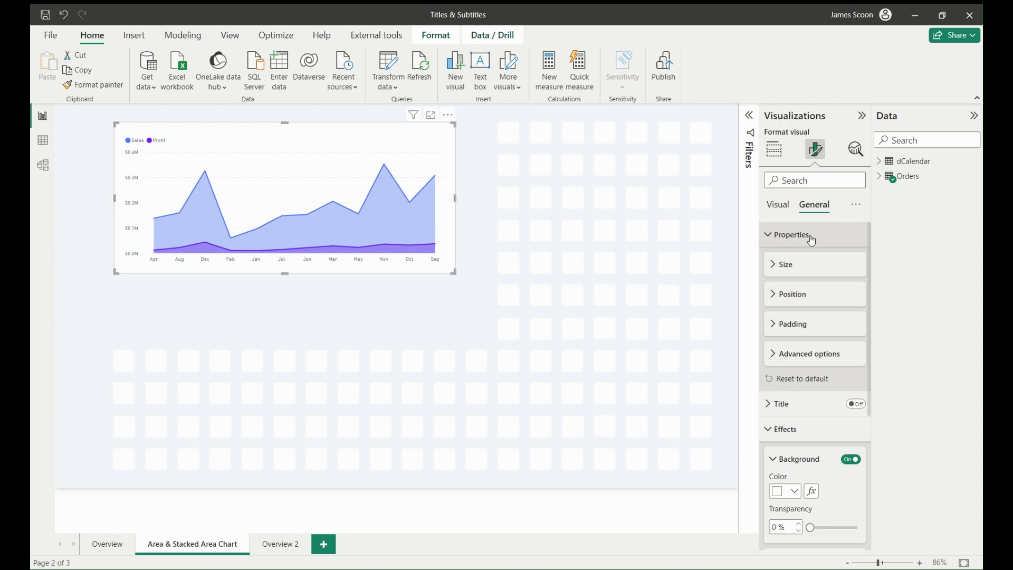
pyautogui.click(800, 325)
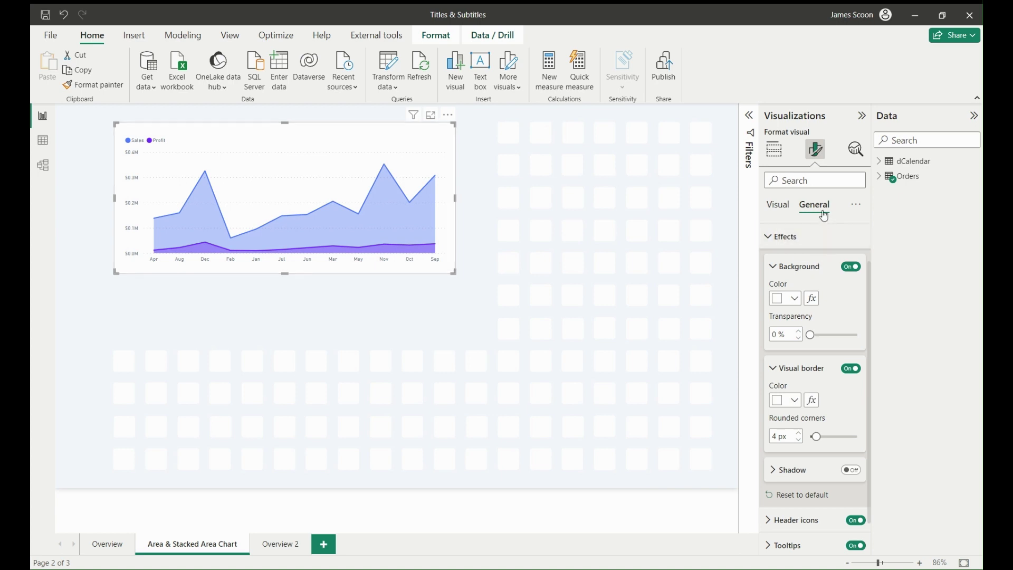
# Turn on the chart's built-in title and enter SALES PERFORMANCE as its text.
pyautogui.scroll(2, 839, 335)
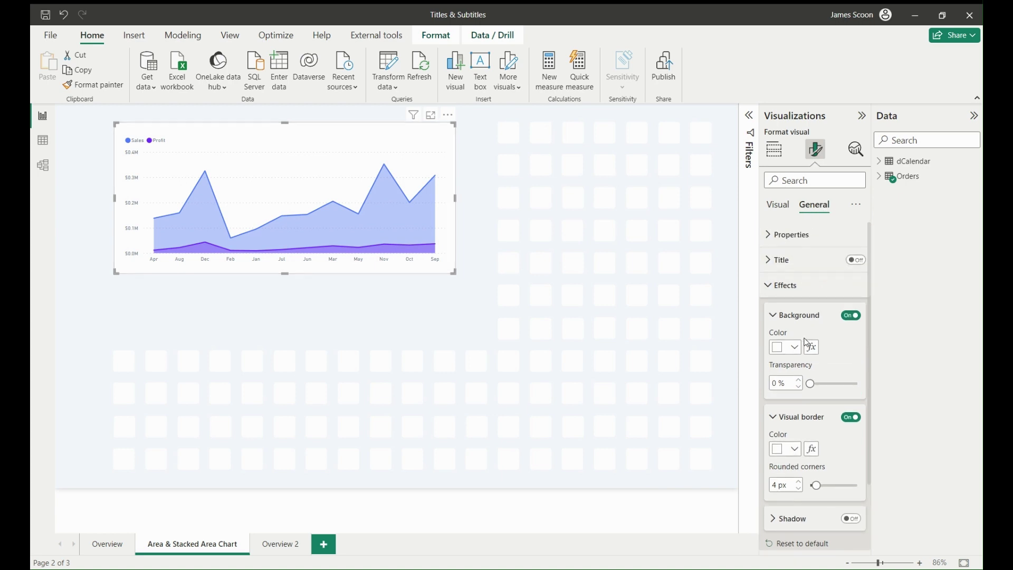
pyautogui.click(856, 261)
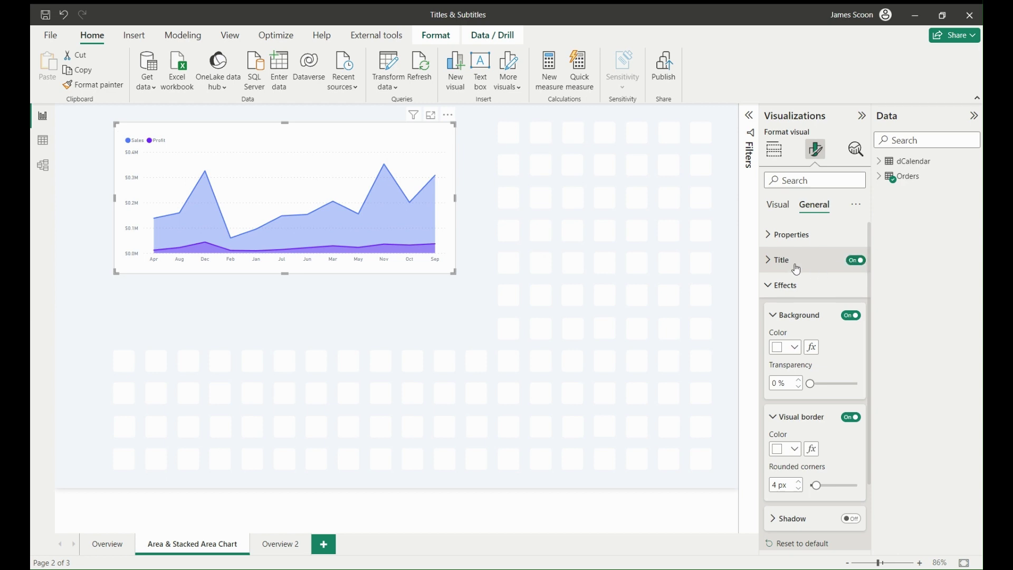
pyautogui.click(782, 260)
pyautogui.click(824, 299)
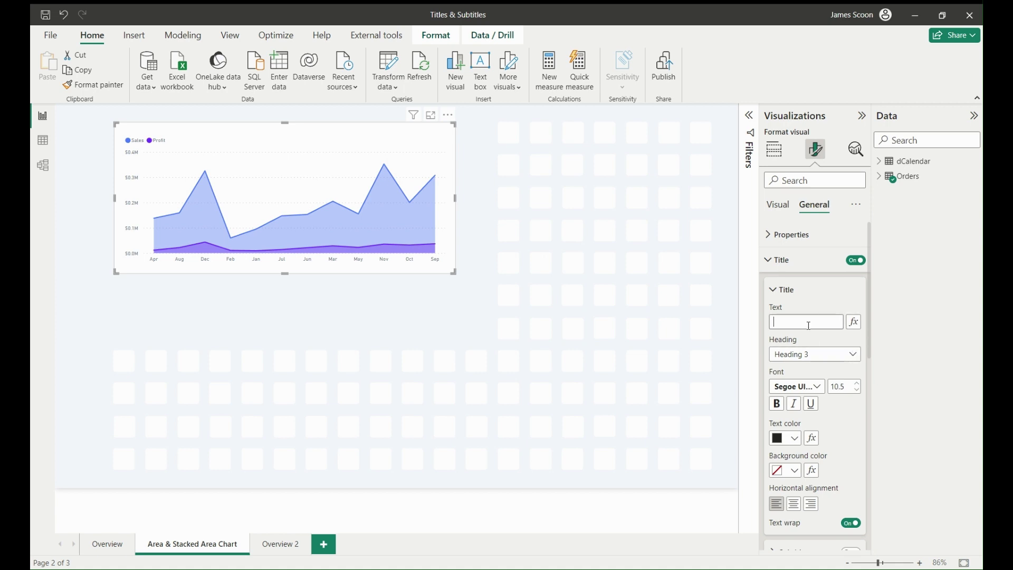
pyautogui.write('SALES PERFORMANCE')
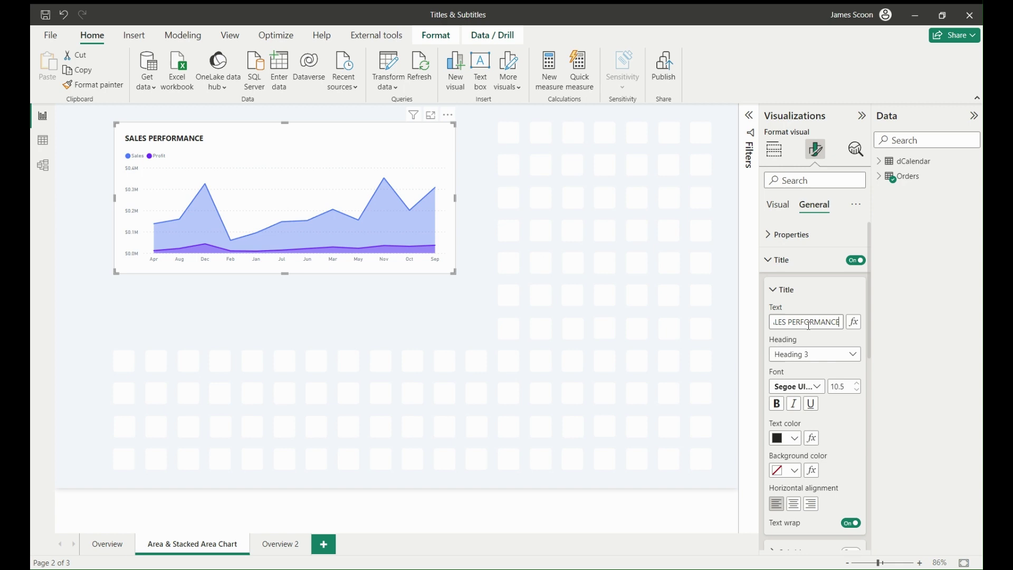
# Keep the title's current colour, Heading 3 style and Segoe UI Bold 10.5 font.
pyautogui.click(795, 438)
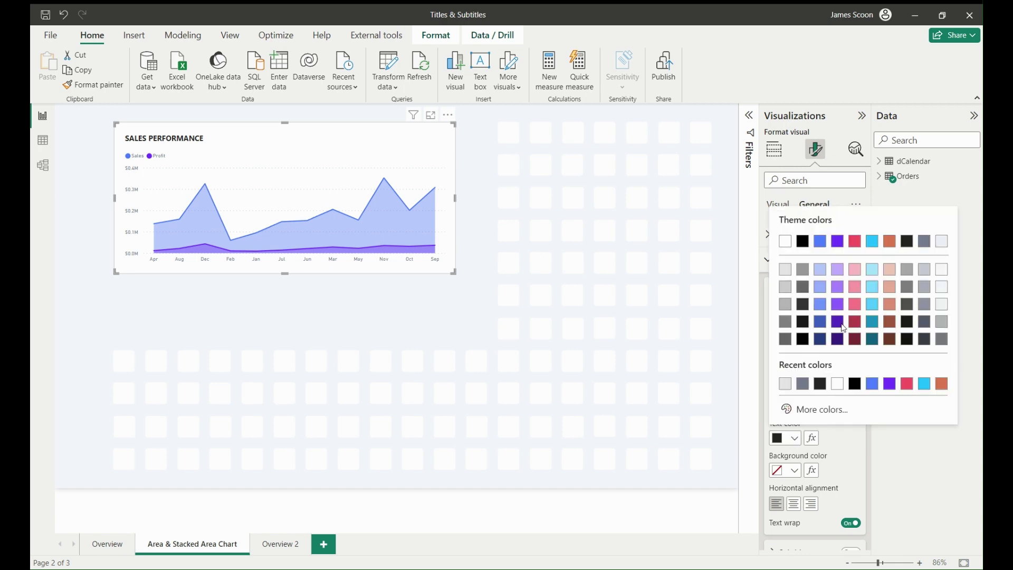
pyautogui.click(849, 436)
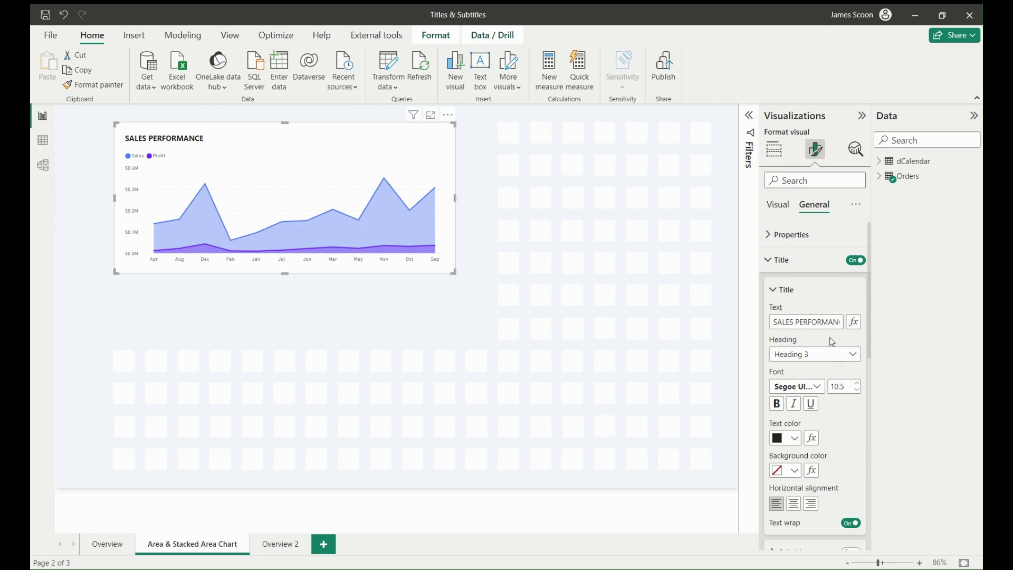
pyautogui.click(801, 387)
pyautogui.click(849, 413)
pyautogui.scroll(-2, 842, 382)
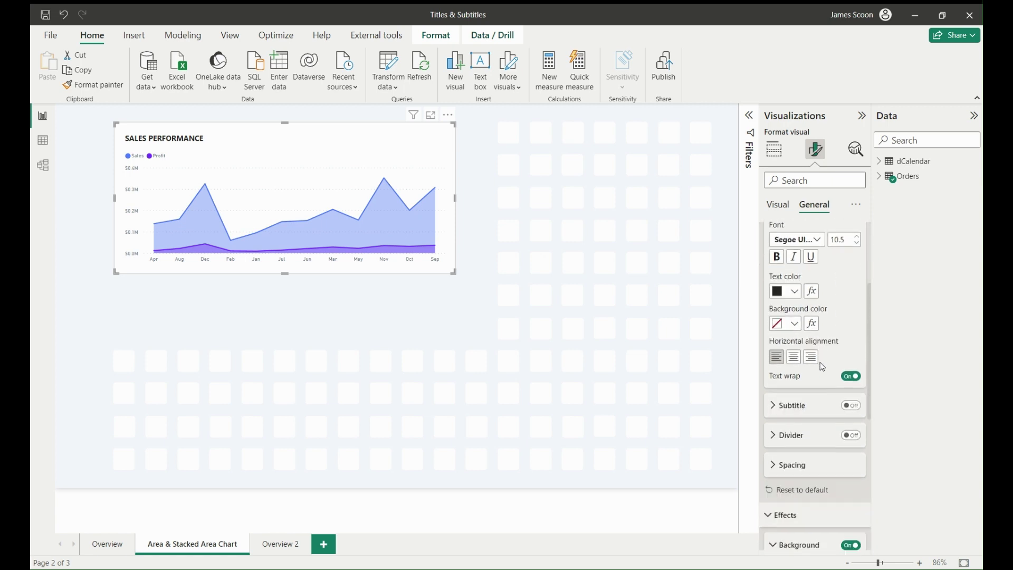
# Turn on the SALES & PROFIT BY MONTH subtitle, keeping Heading 4, DIN 8 and grey text.
pyautogui.click(851, 406)
pyautogui.click(792, 406)
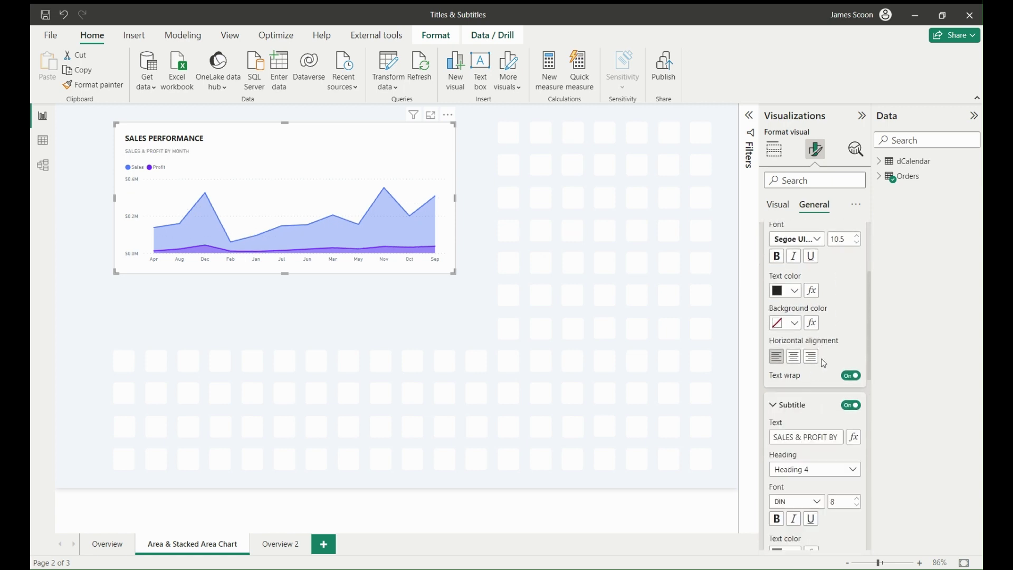
pyautogui.scroll(-3, 825, 364)
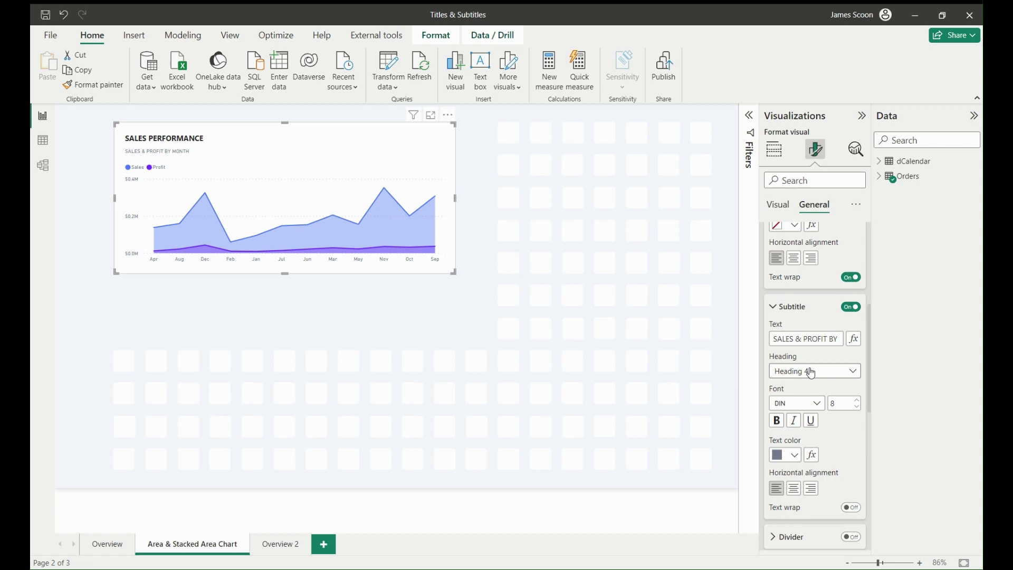
pyautogui.click(794, 455)
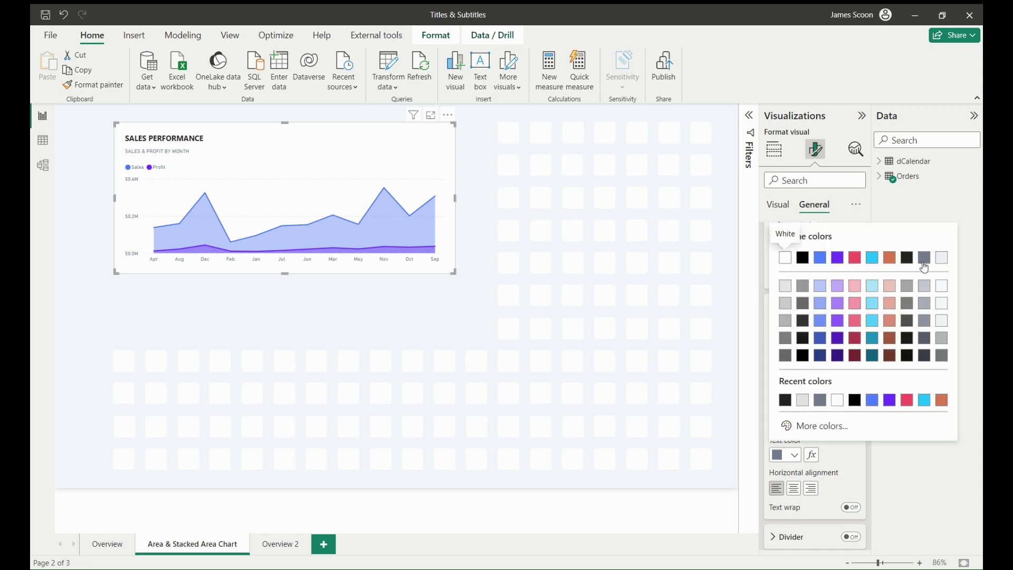
pyautogui.click(845, 458)
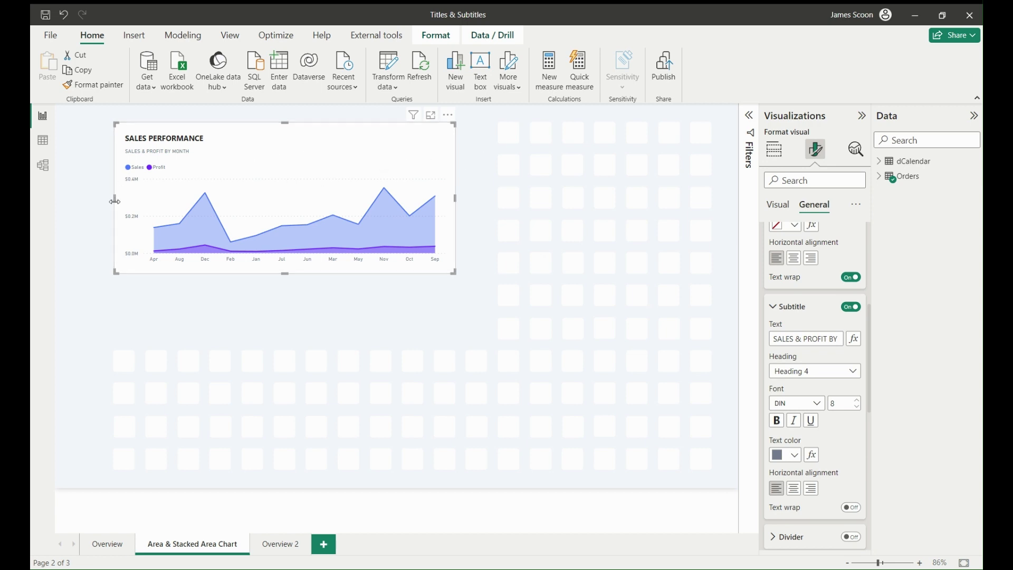
pyautogui.moveTo(115, 201)
pyautogui.mouseDown()
pyautogui.moveTo(204, 200)
pyautogui.moveTo(115, 202)
pyautogui.mouseUp()
pyautogui.scroll(-2, 800, 268)
# Use custom 10 px spacing below title and subtitle, and add a divider under the subtitle.
pyautogui.scroll(-4, 800, 267)
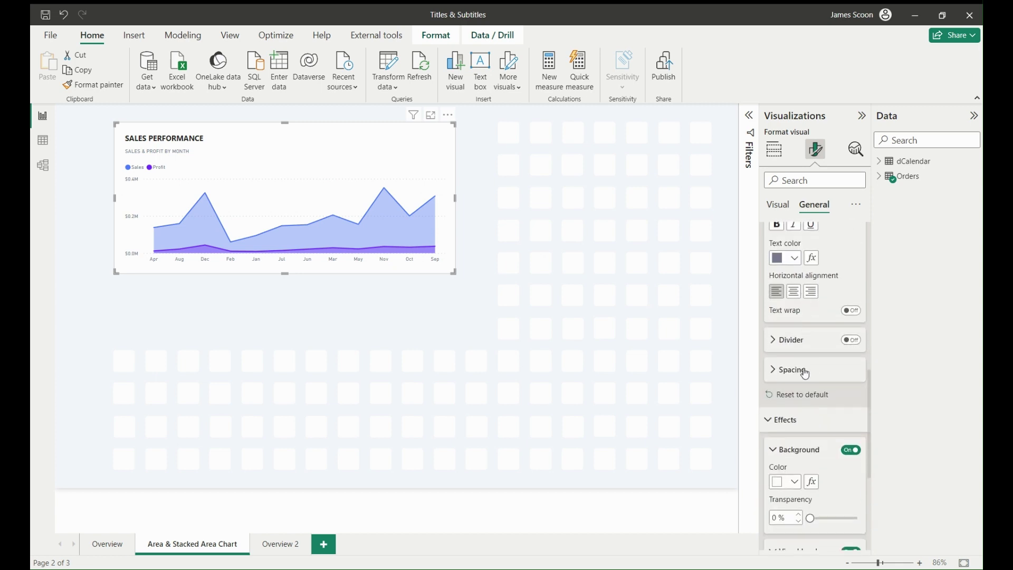
pyautogui.click(805, 374)
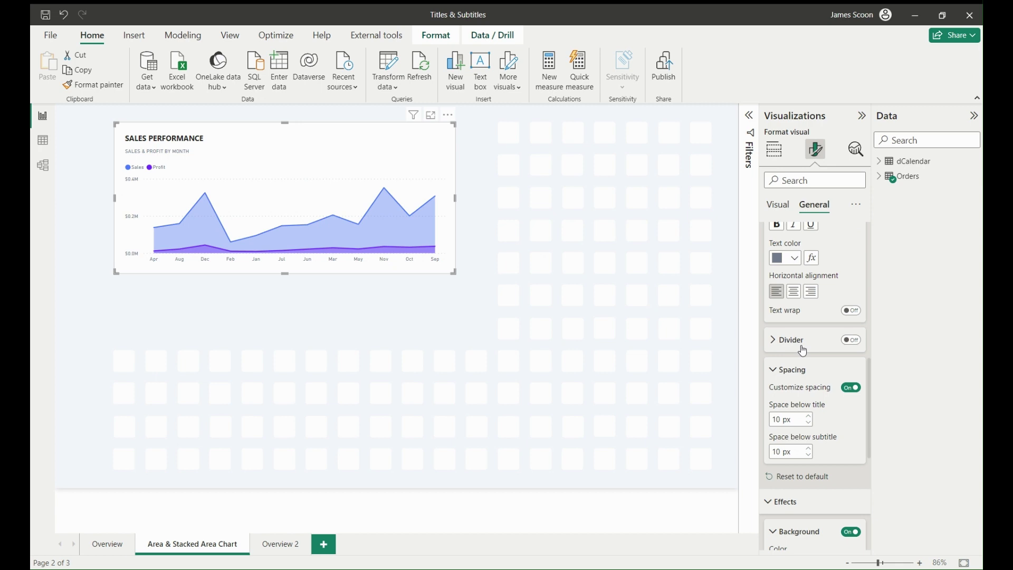
pyautogui.click(803, 351)
pyautogui.click(851, 340)
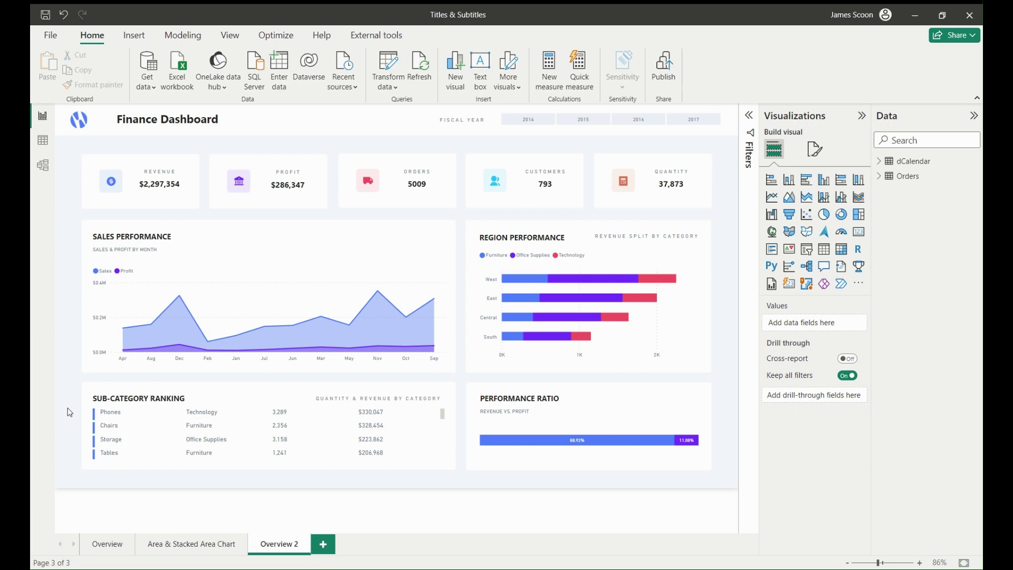
# Select the Sub-Category Ranking table and expand its Title section under Format visual > General.
pyautogui.click(364, 398)
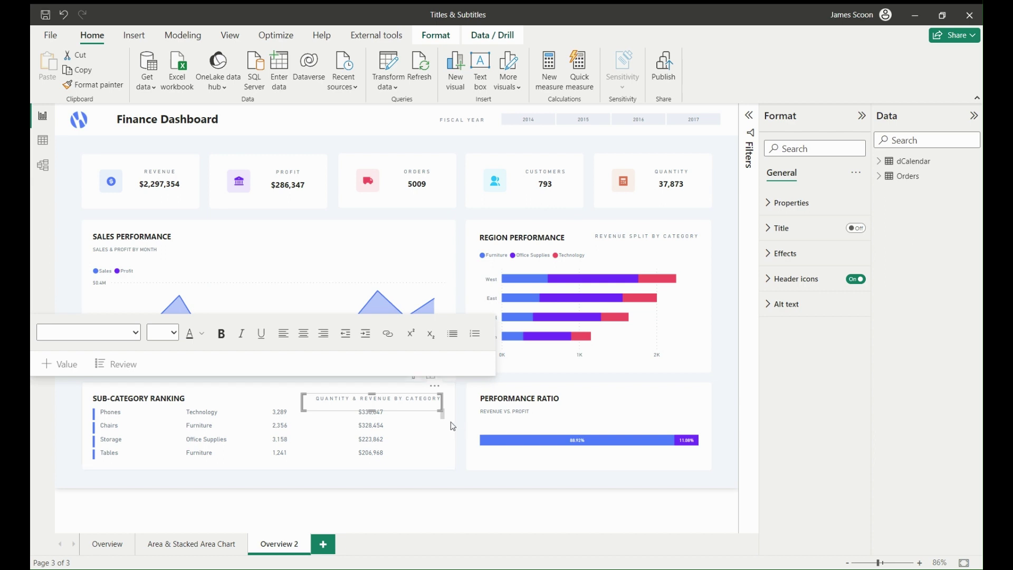
pyautogui.click(71, 403)
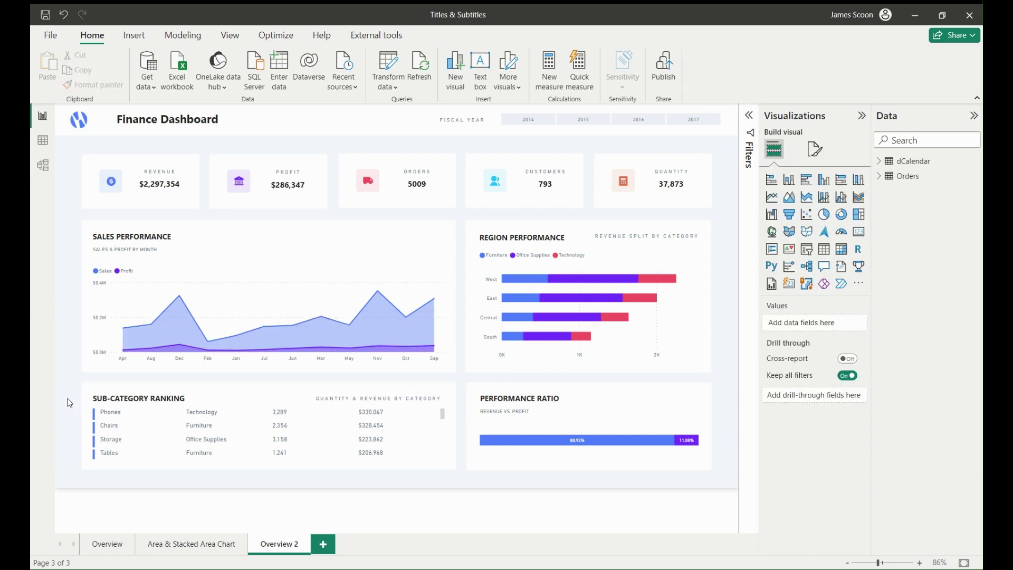
pyautogui.click(96, 390)
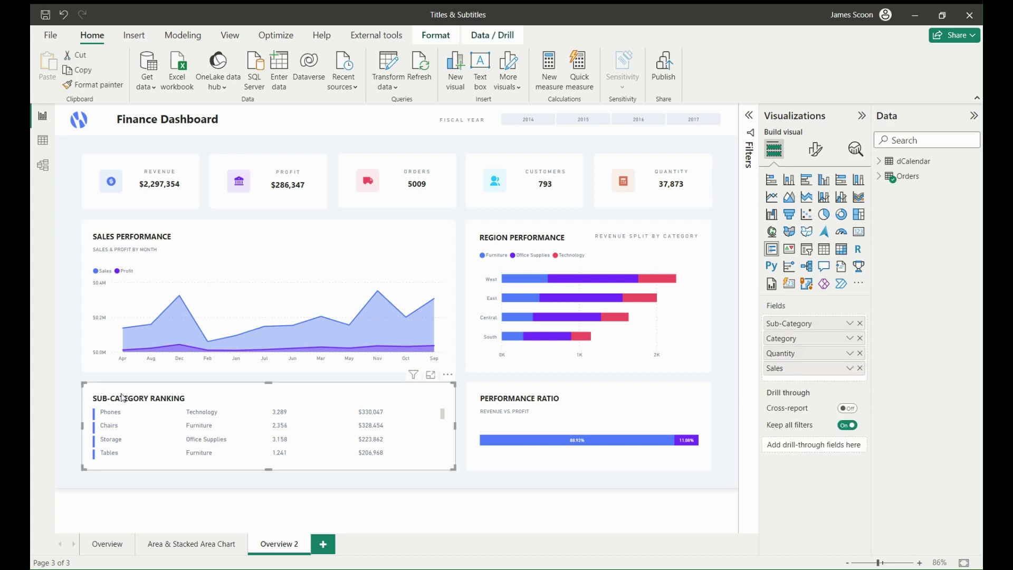
pyautogui.click(812, 162)
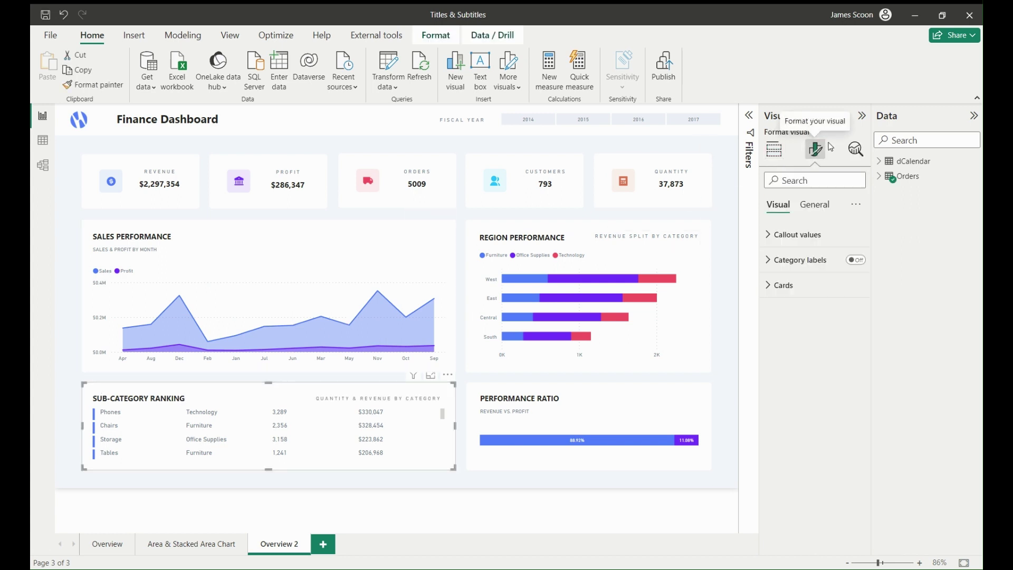
pyautogui.click(815, 206)
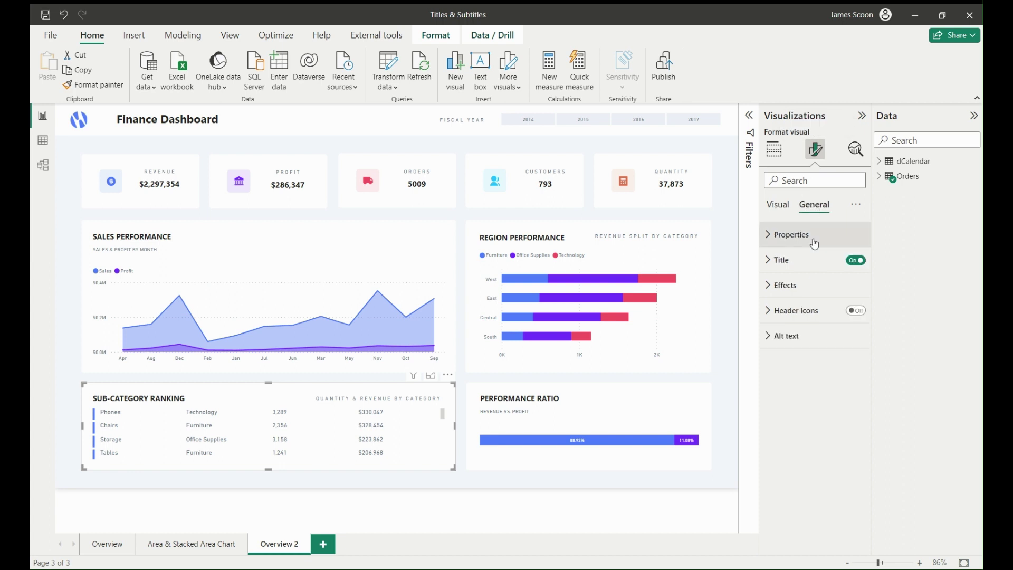
pyautogui.click(779, 260)
pyautogui.scroll(-3, 817, 281)
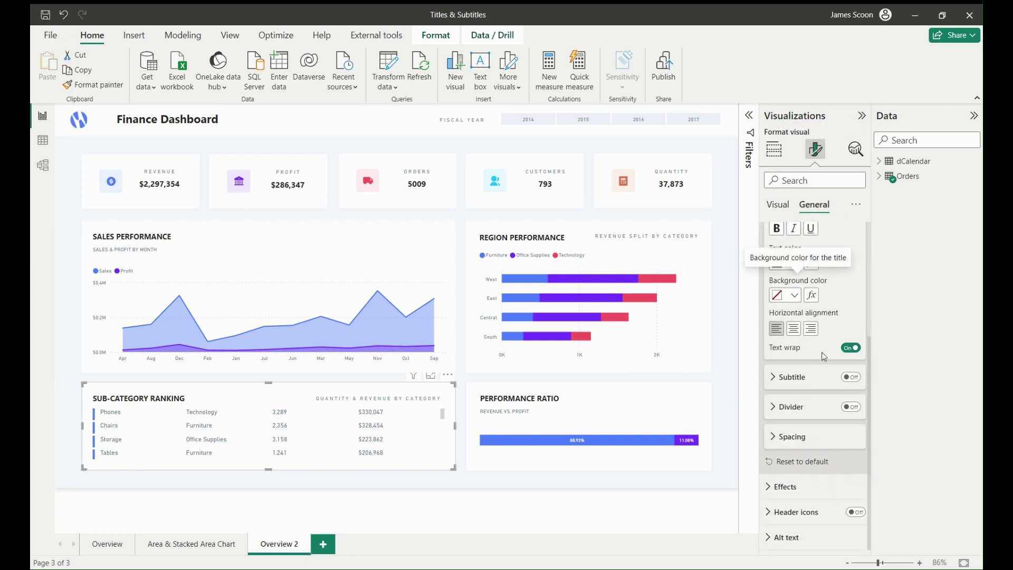
# Add a white divider under the Sub-Category Ranking title and widen it to 10 px.
pyautogui.click(844, 409)
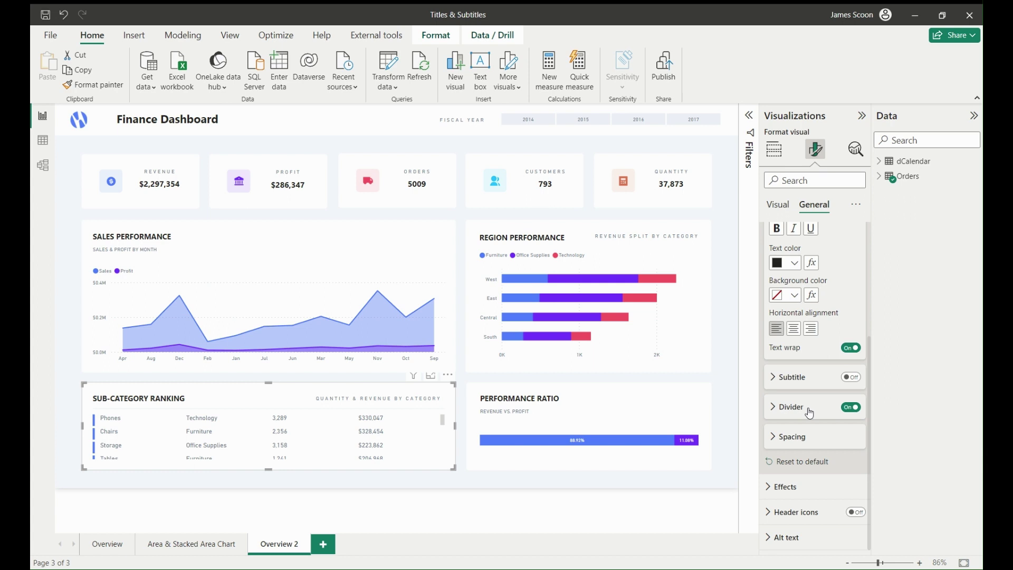
pyautogui.click(810, 412)
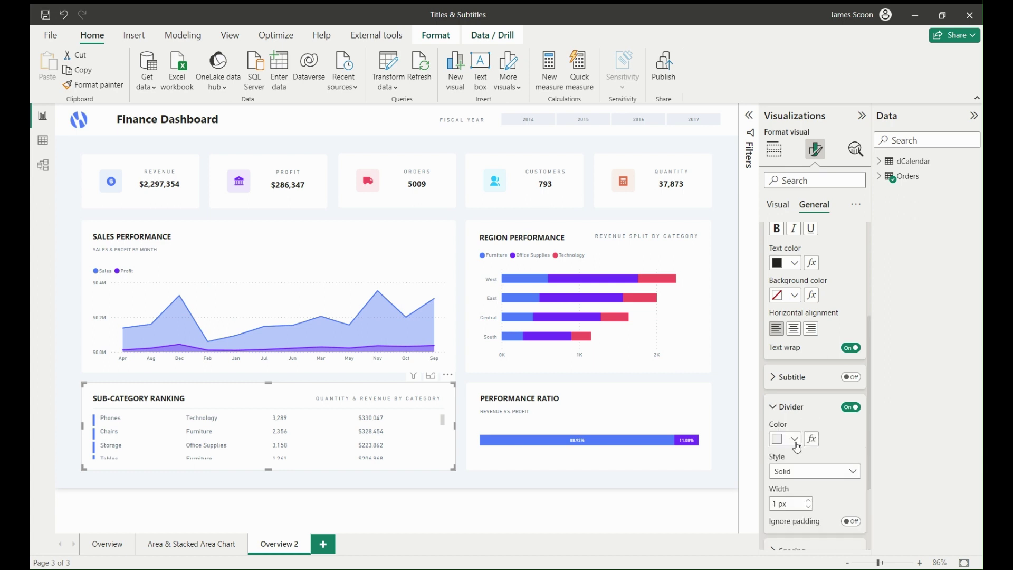
pyautogui.click(793, 446)
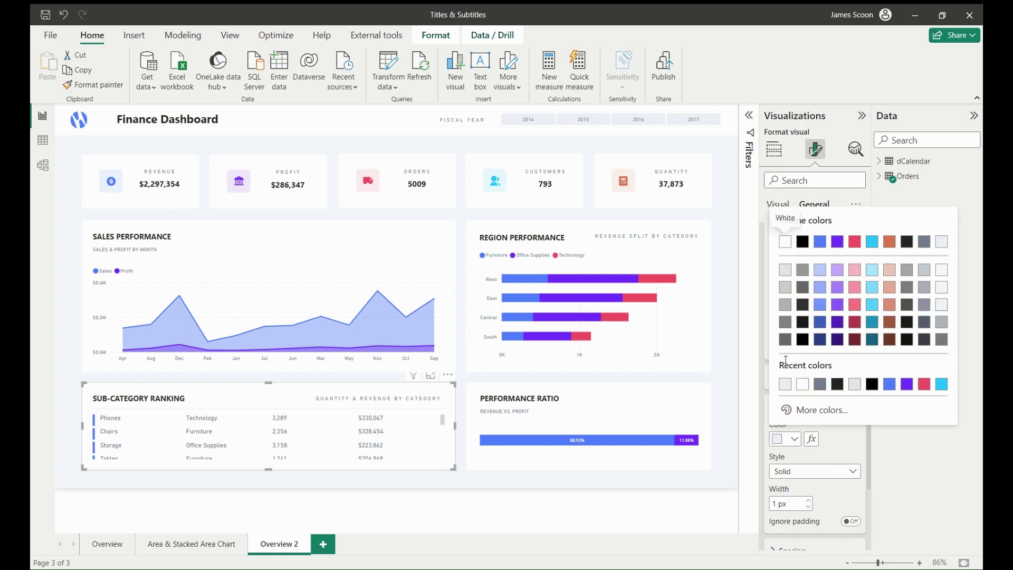
pyautogui.click(786, 247)
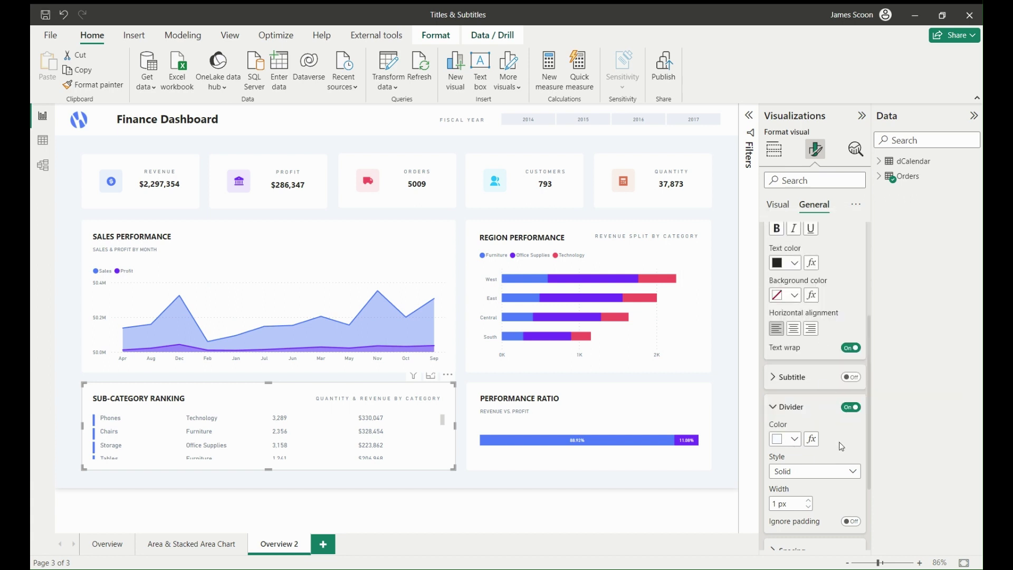
pyautogui.click(810, 501)
pyautogui.click(810, 500)
pyautogui.click(811, 500)
pyautogui.click(810, 500)
pyautogui.click(810, 500)
pyautogui.click(810, 501)
pyautogui.click(810, 501)
pyautogui.click(810, 500)
pyautogui.click(810, 501)
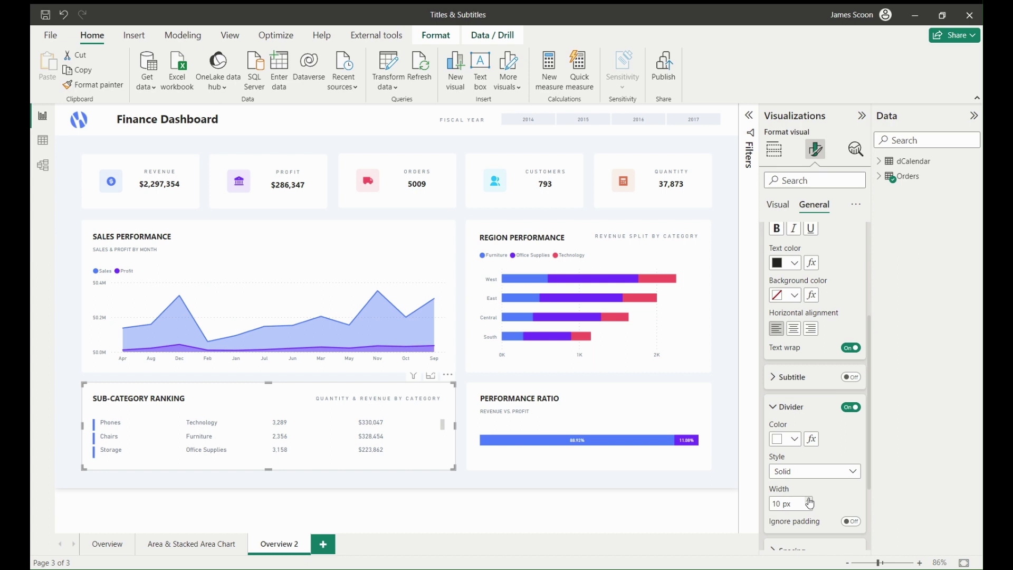
pyautogui.click(66, 387)
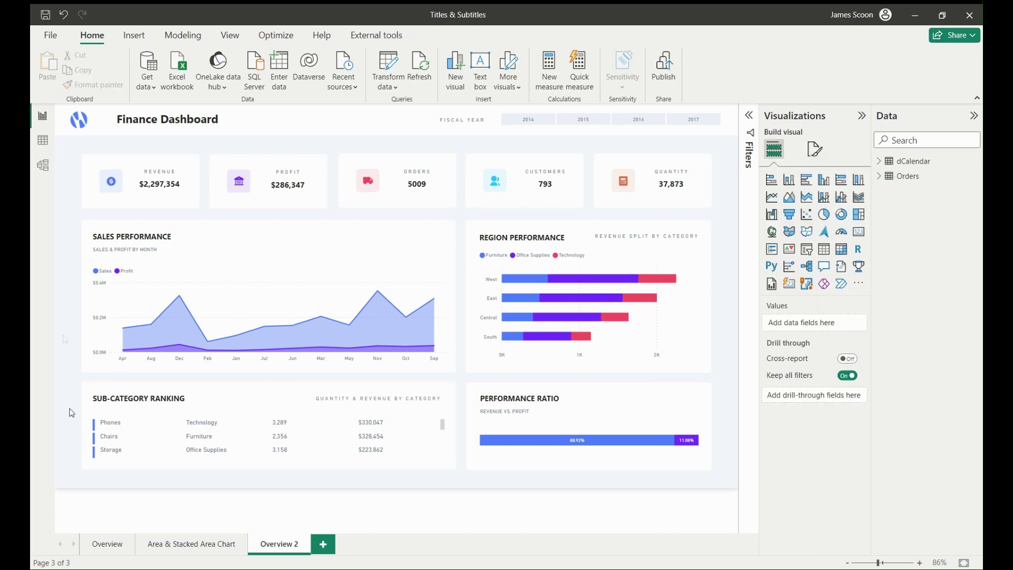